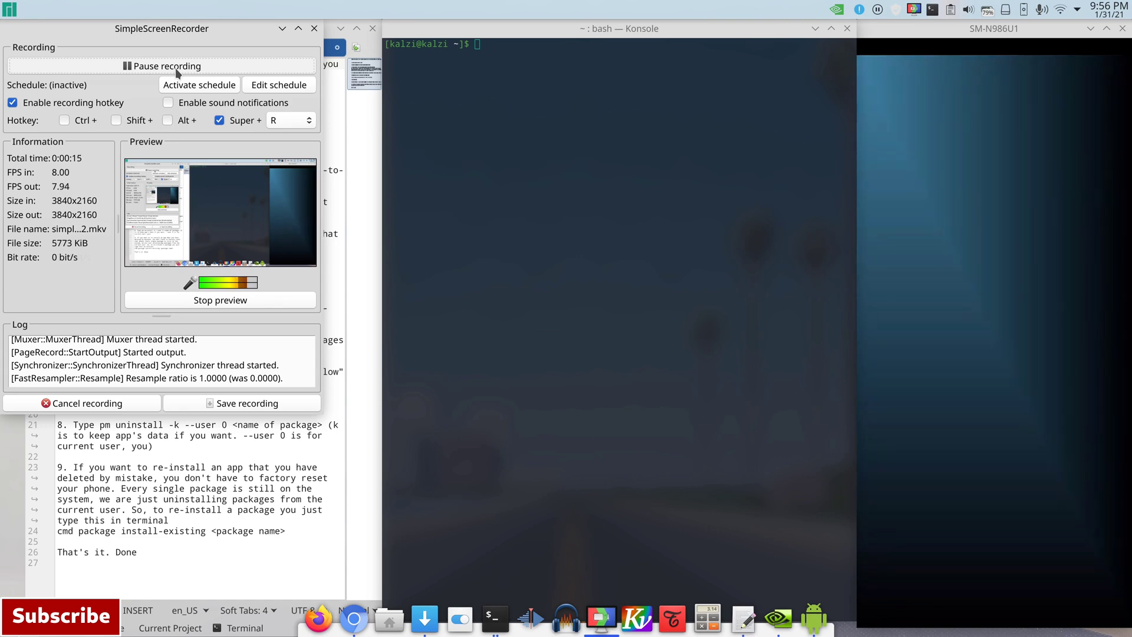
Minimize the SimpleScreenRecorder window to uncover the 'Debloat android' notes in Kate
click(281, 29)
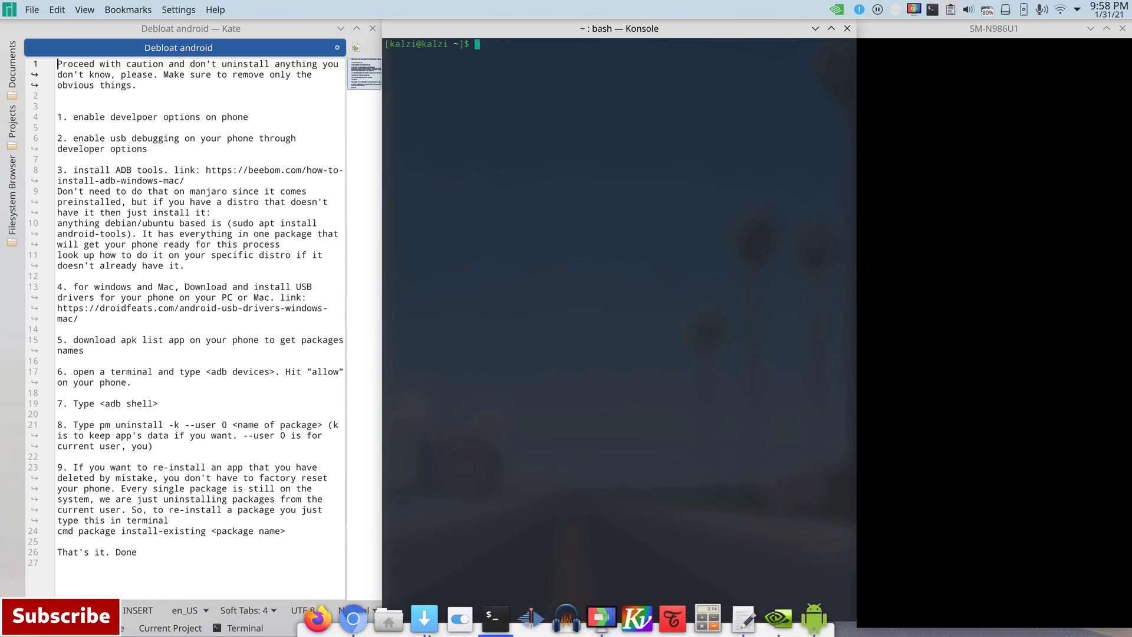
click(422, 630)
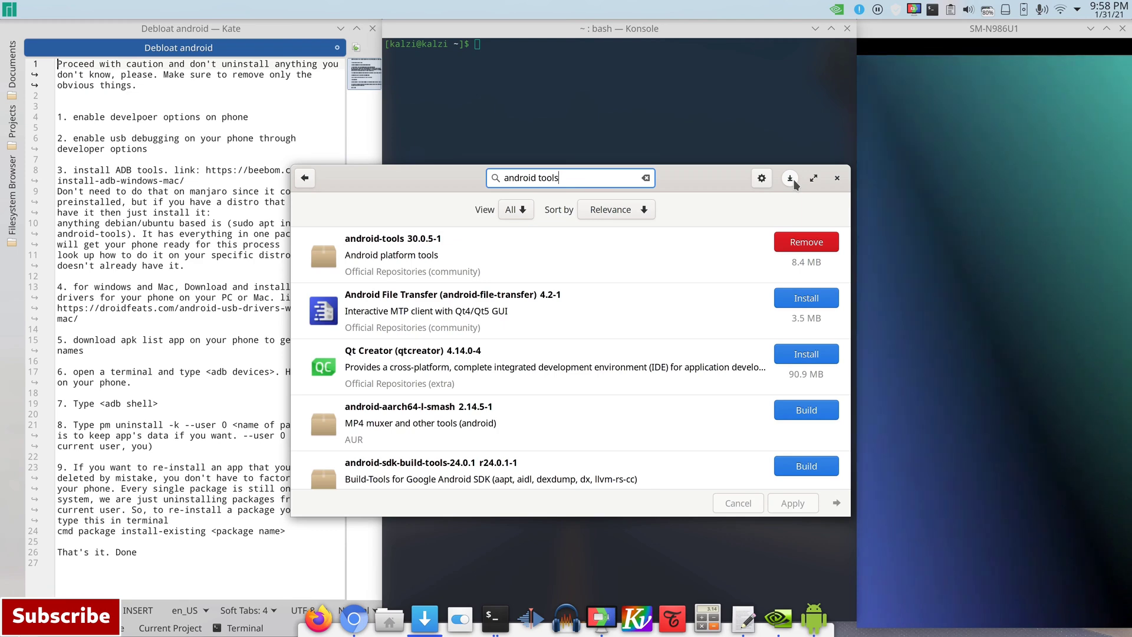
click(837, 178)
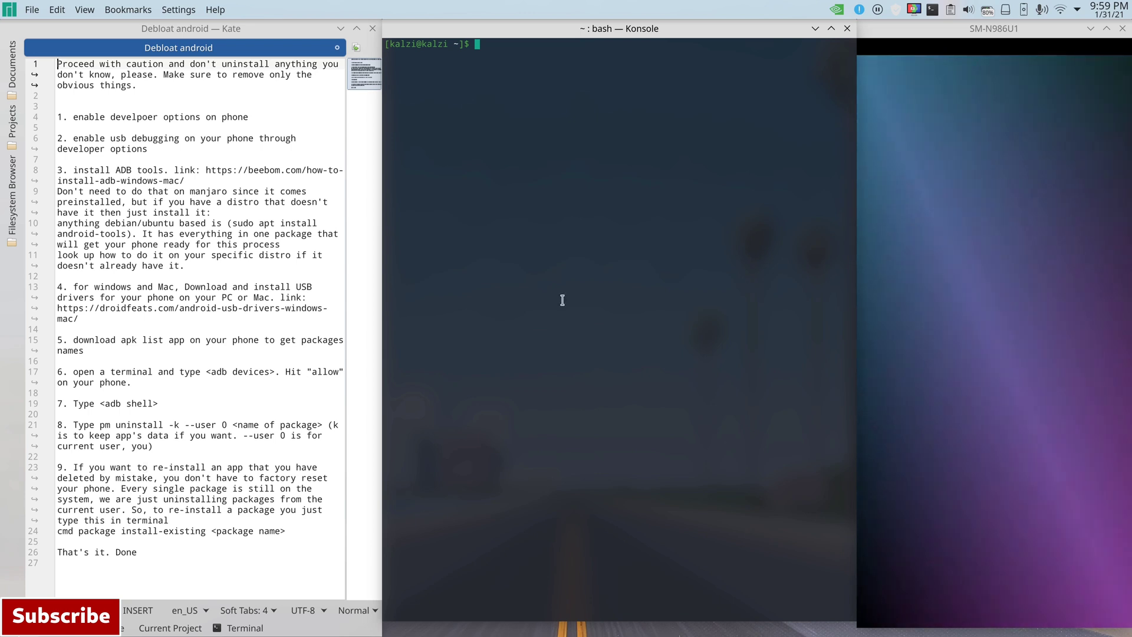
Wake the mirrored Samsung phone in scrcpy and bring it to its home screen
click(943, 227)
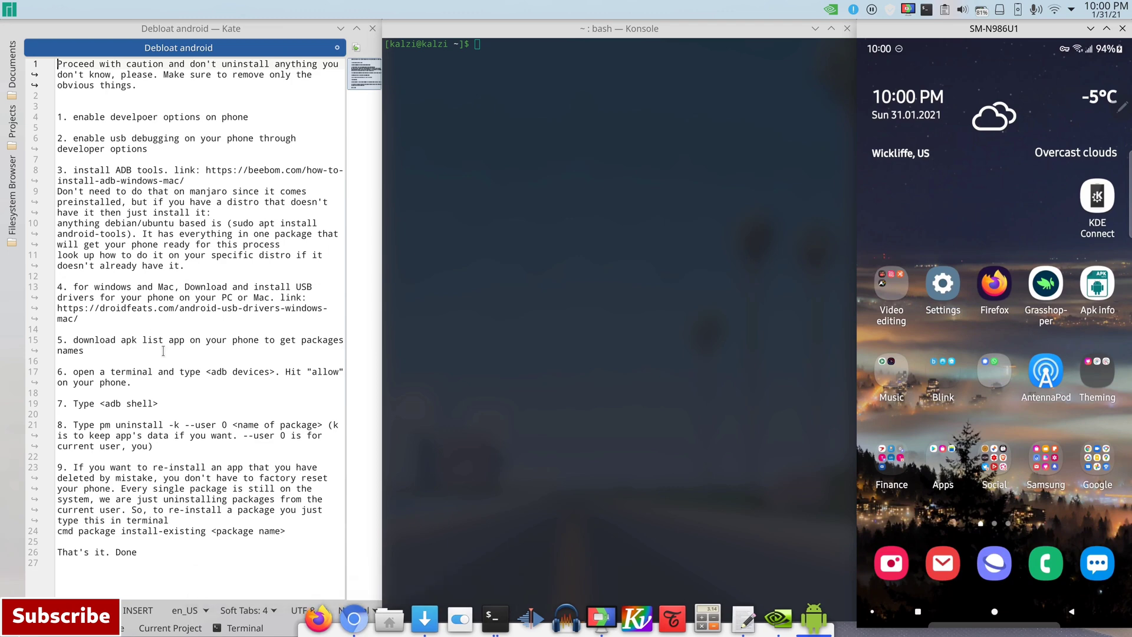
click(354, 618)
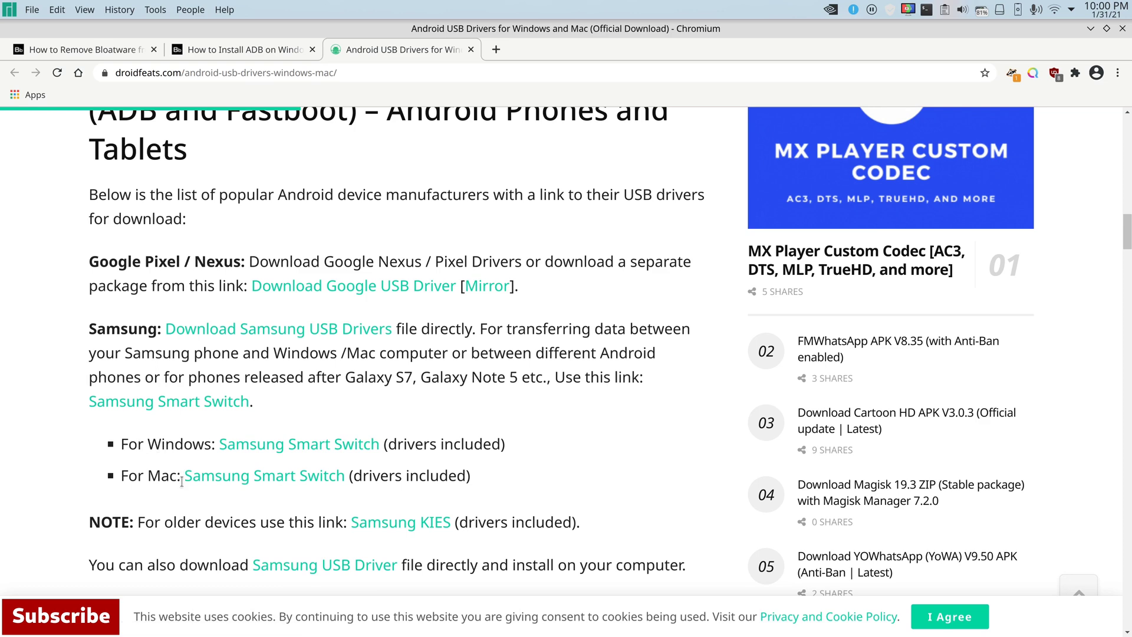
scroll(464, 375, down, 7)
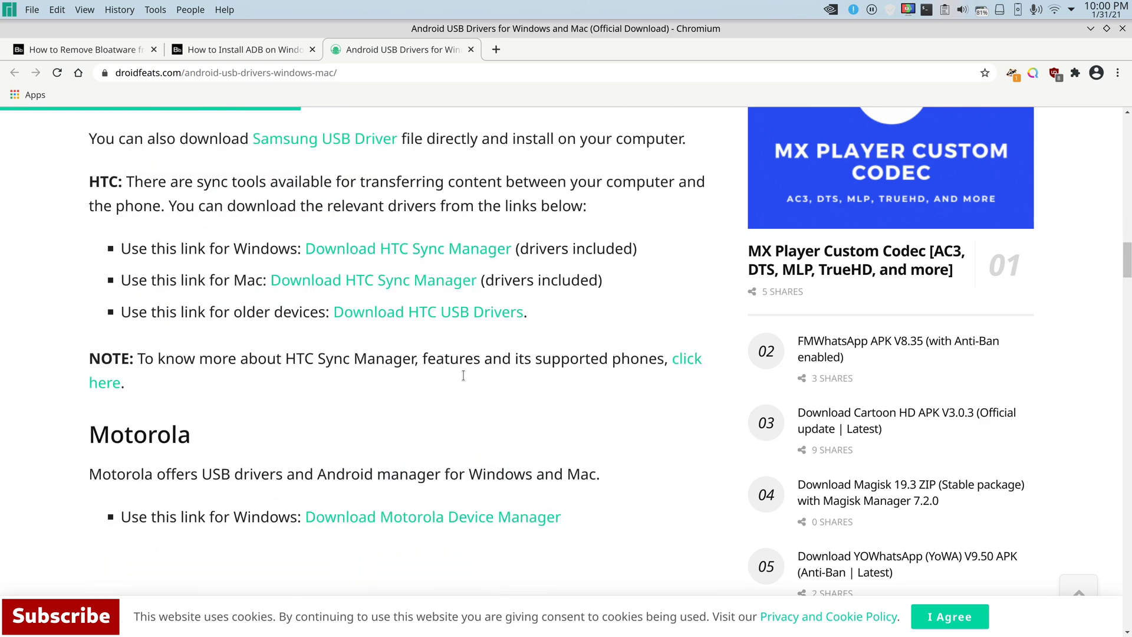
scroll(464, 377, up, 10)
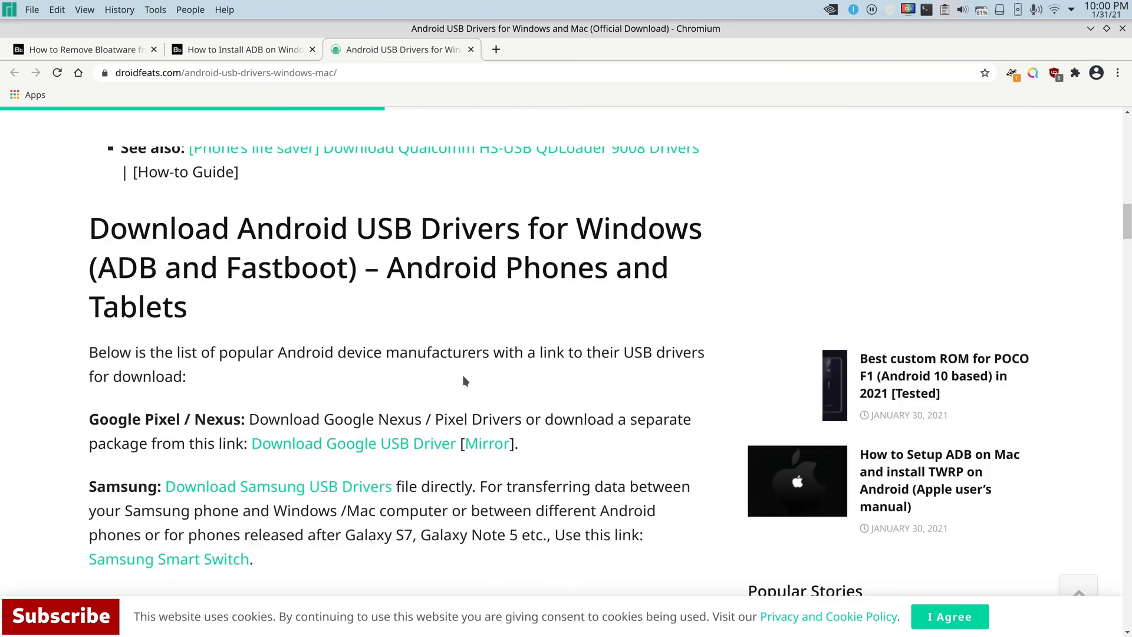
click(261, 54)
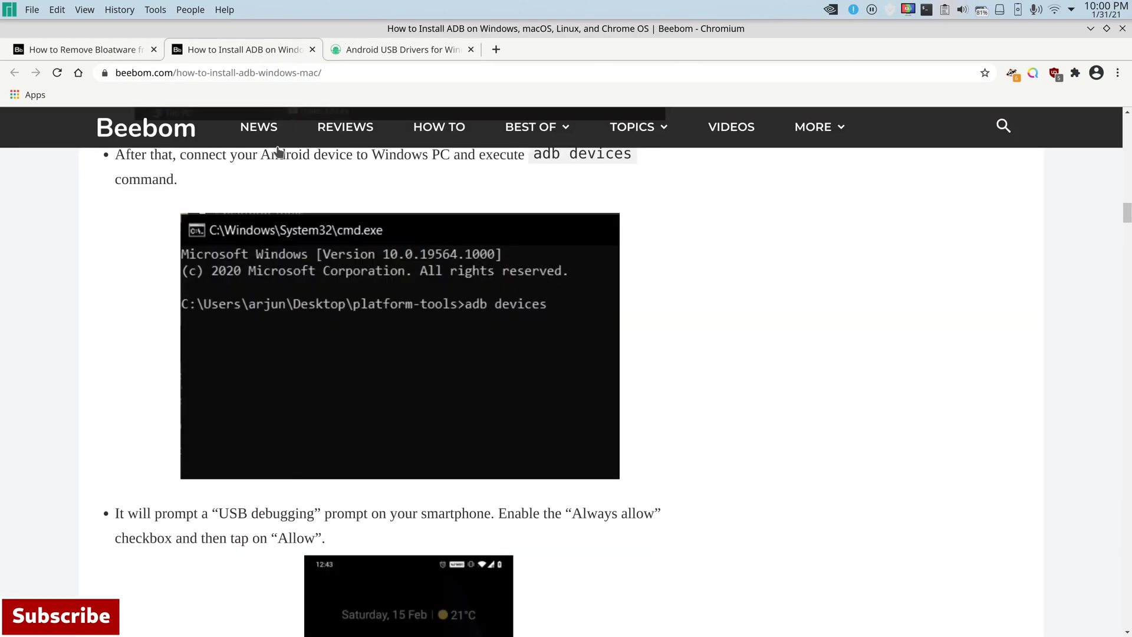
scroll(312, 254, up, 12)
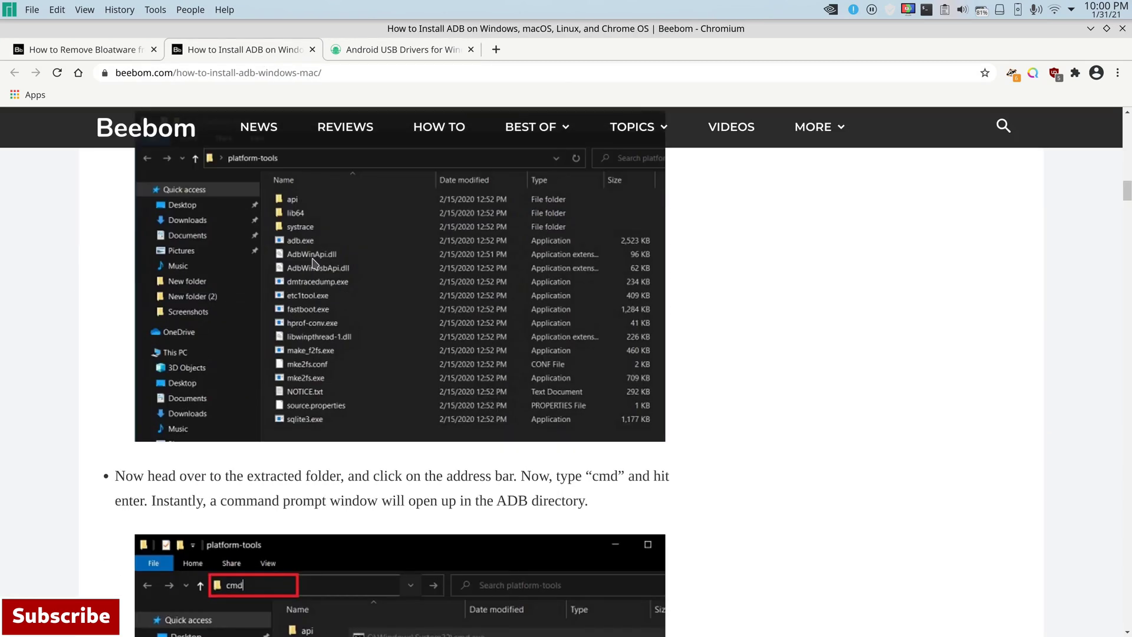
scroll(312, 262, up, 20)
drag(520, 234, 224, 248)
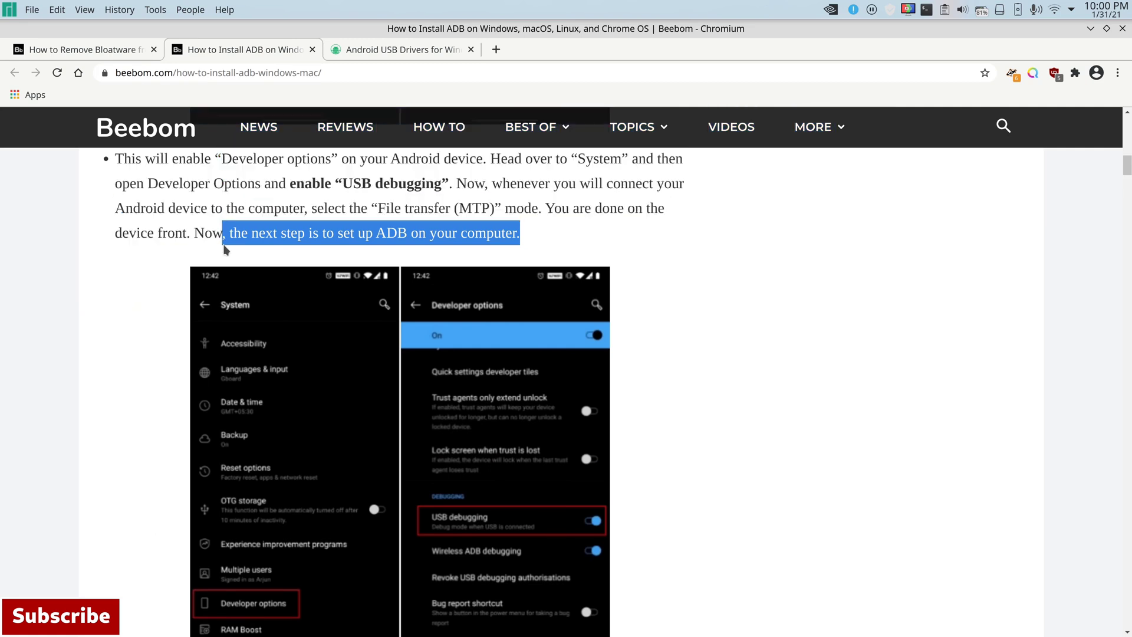
click(703, 303)
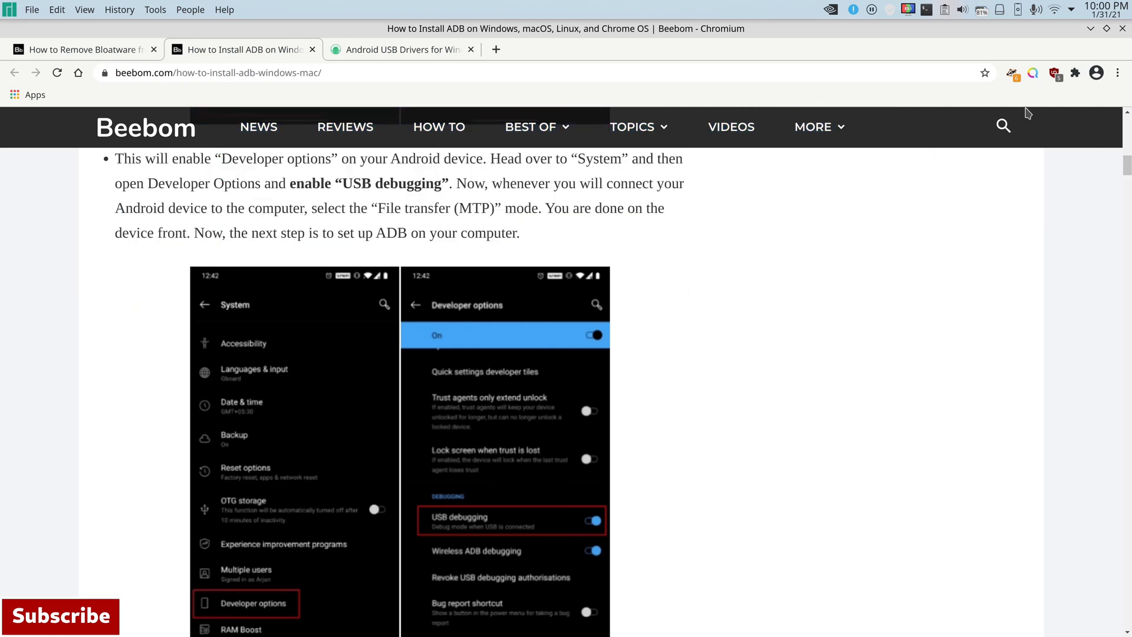
click(1091, 29)
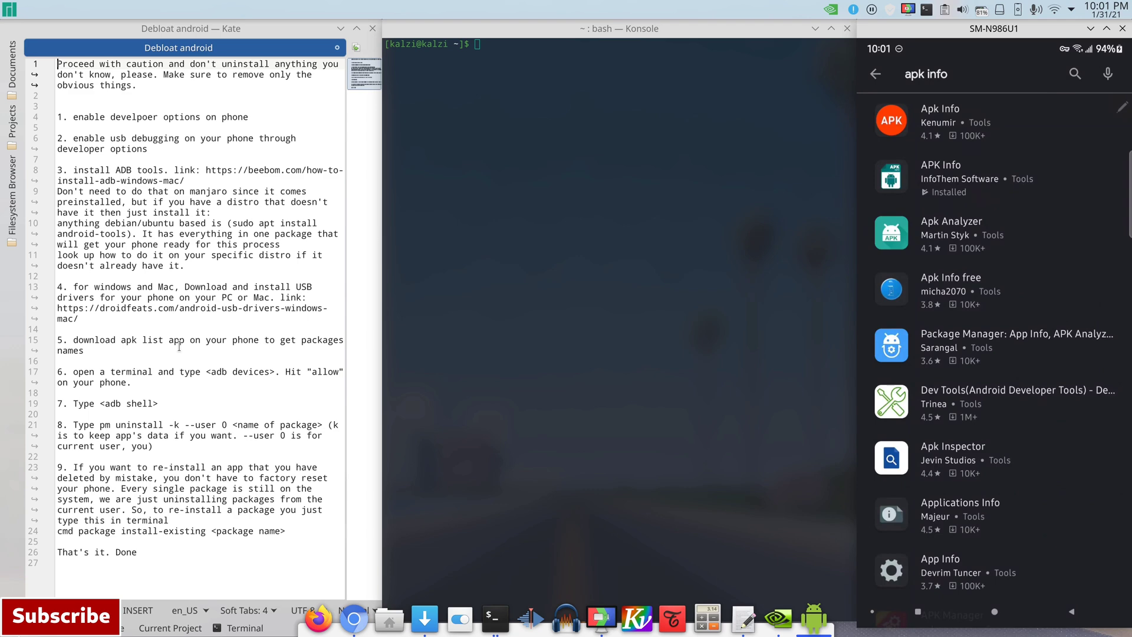
click(998, 189)
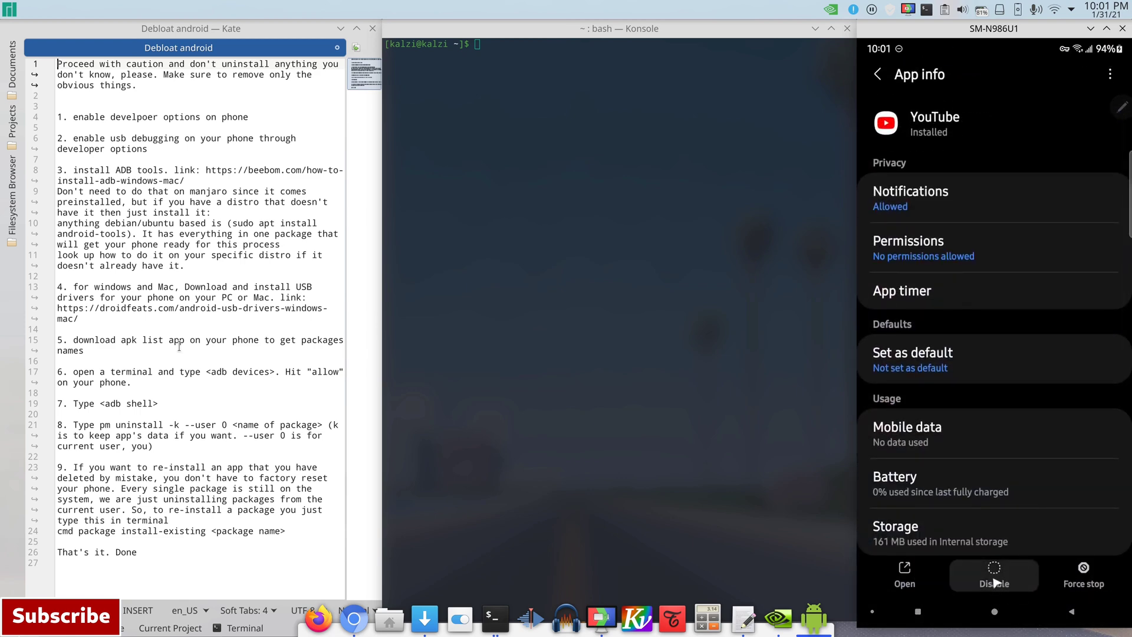
click(994, 587)
click(1069, 613)
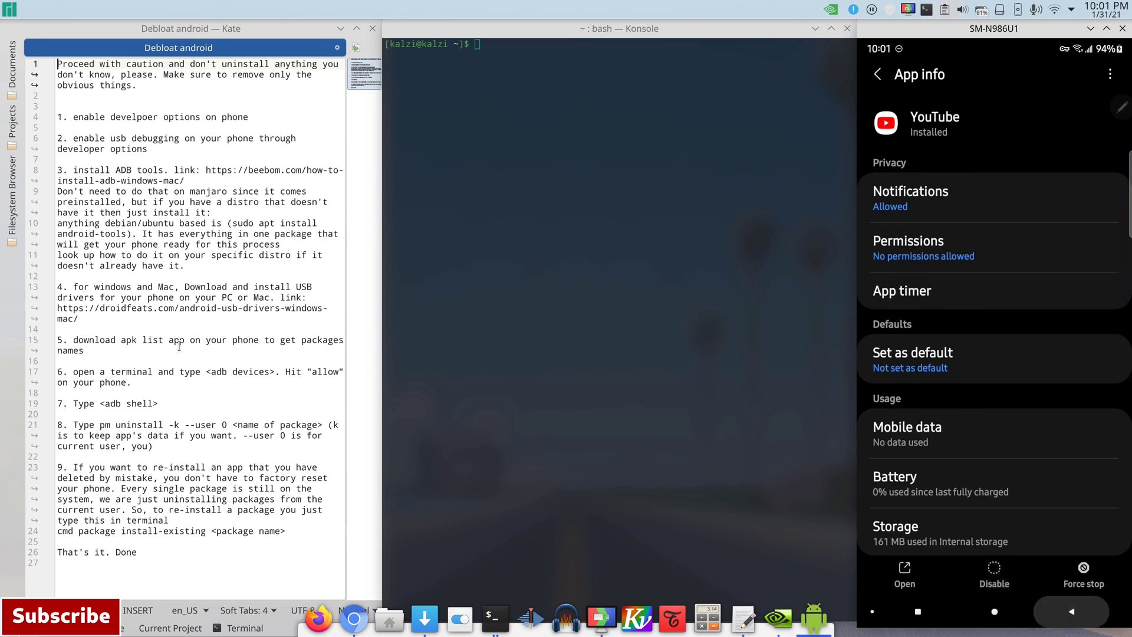
click(1069, 613)
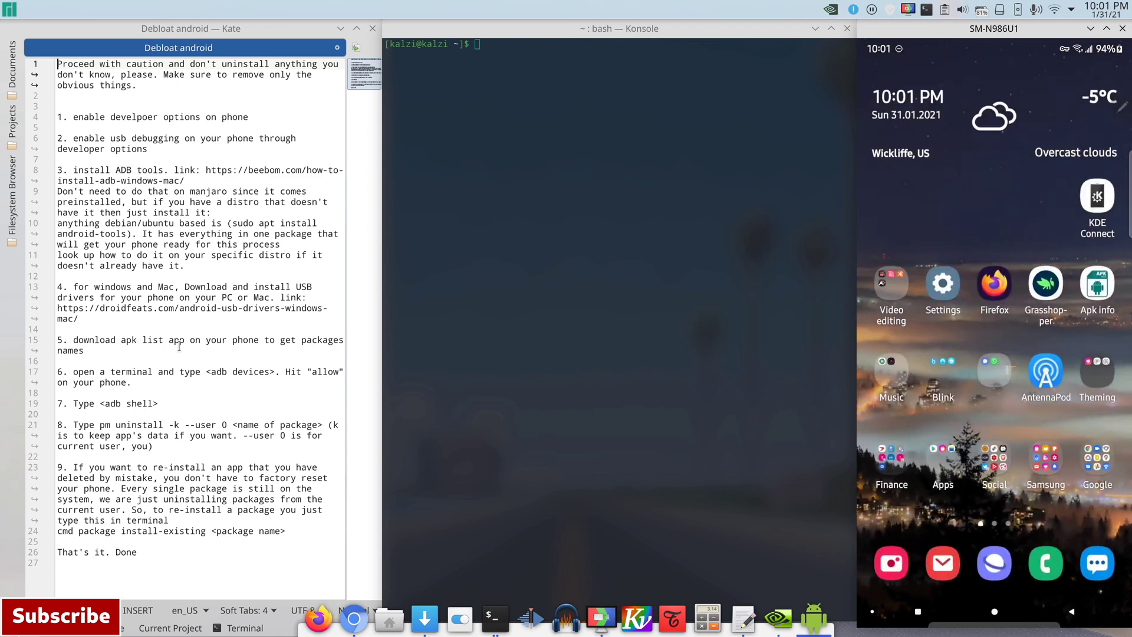
click(548, 209)
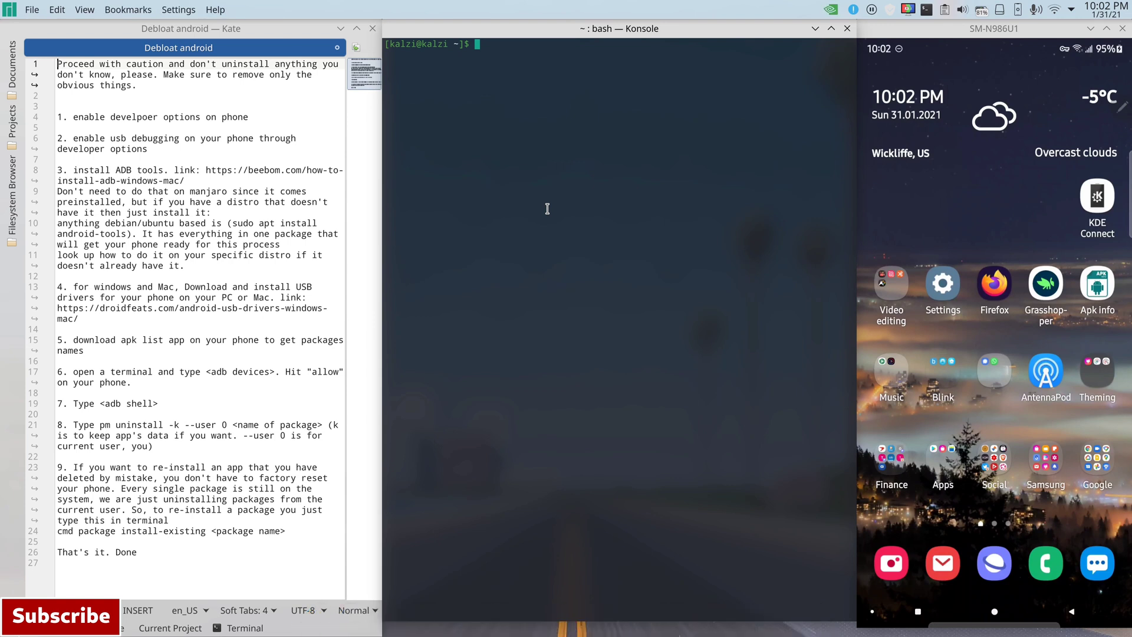
Enlarge the terminal font, confirm the phone with 'adb devices', and open 'adb shell' on it
text(a)
key(ctrl+plus)
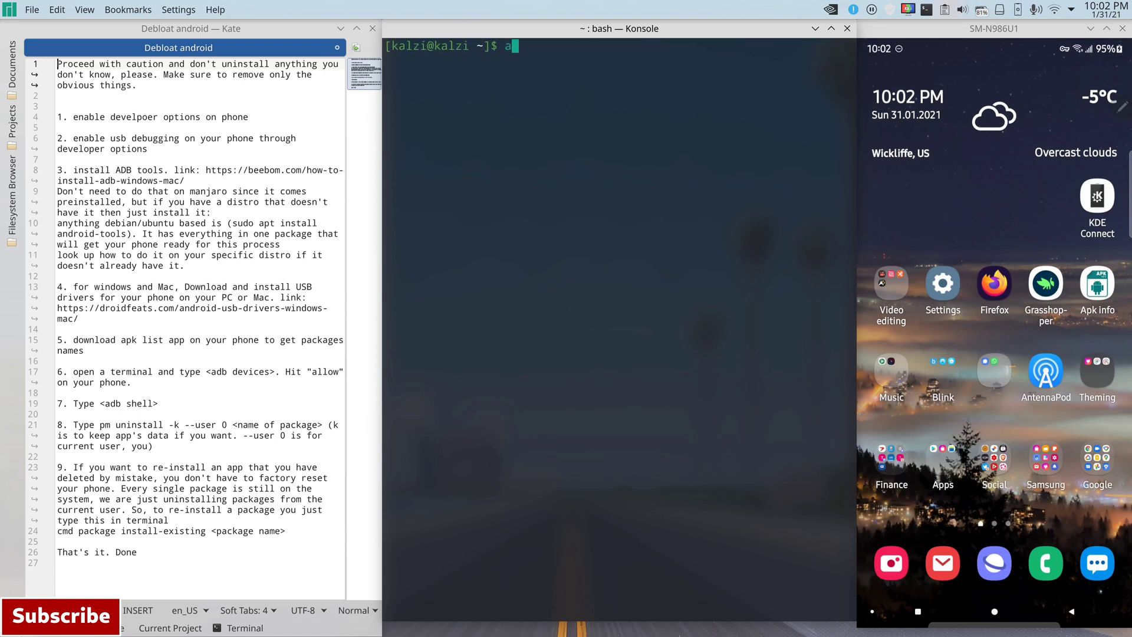
text(db dev)
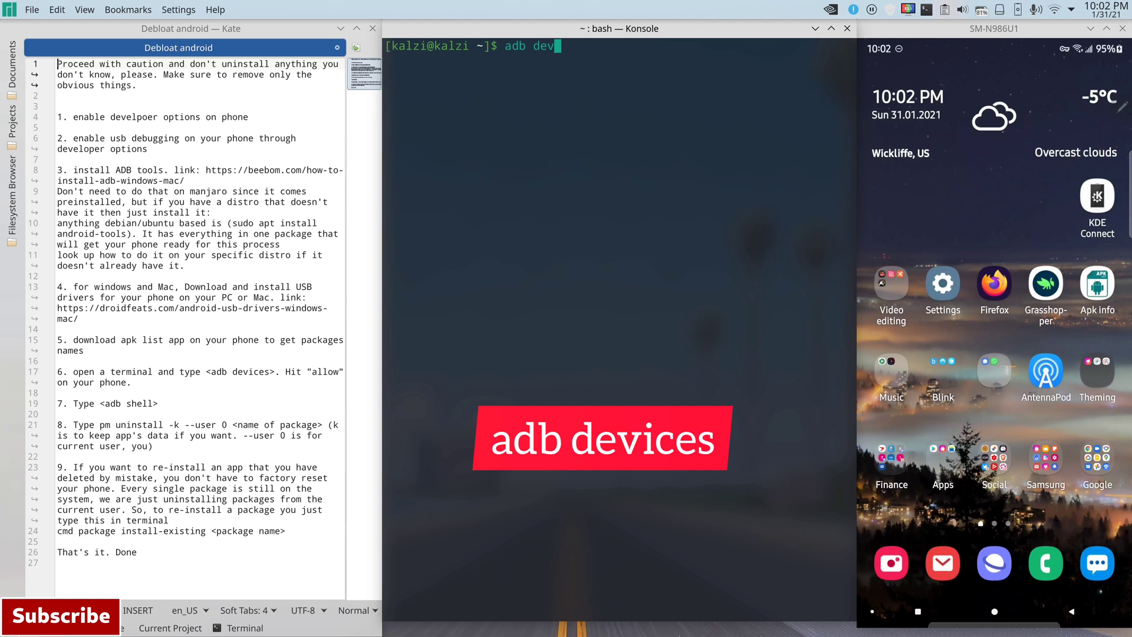
text(ices)
key(Return)
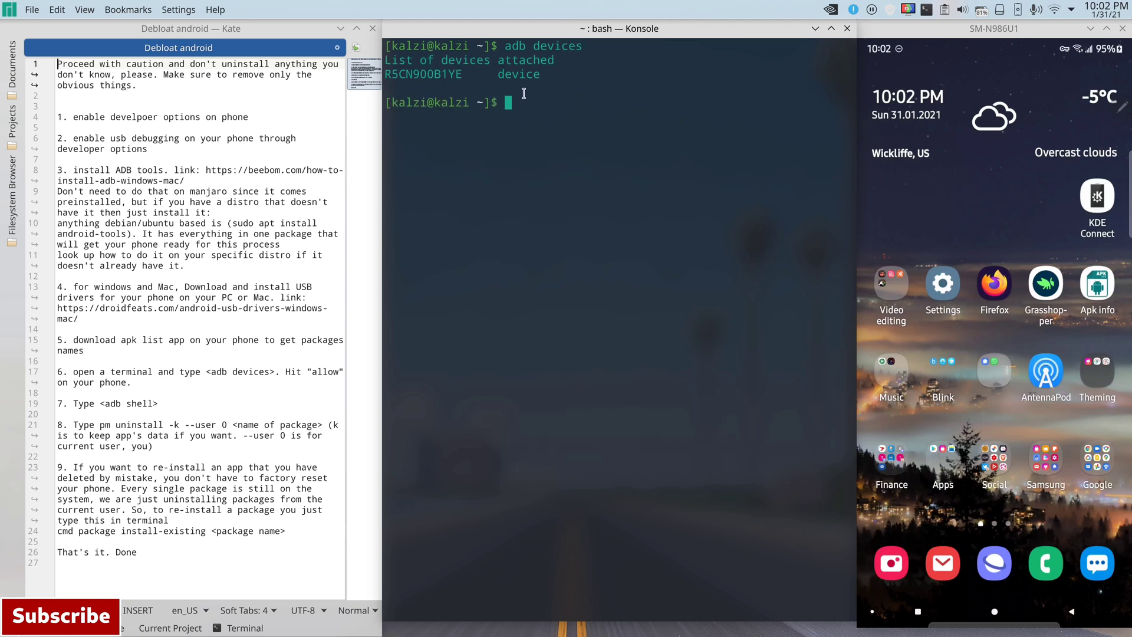
text(adb shell)
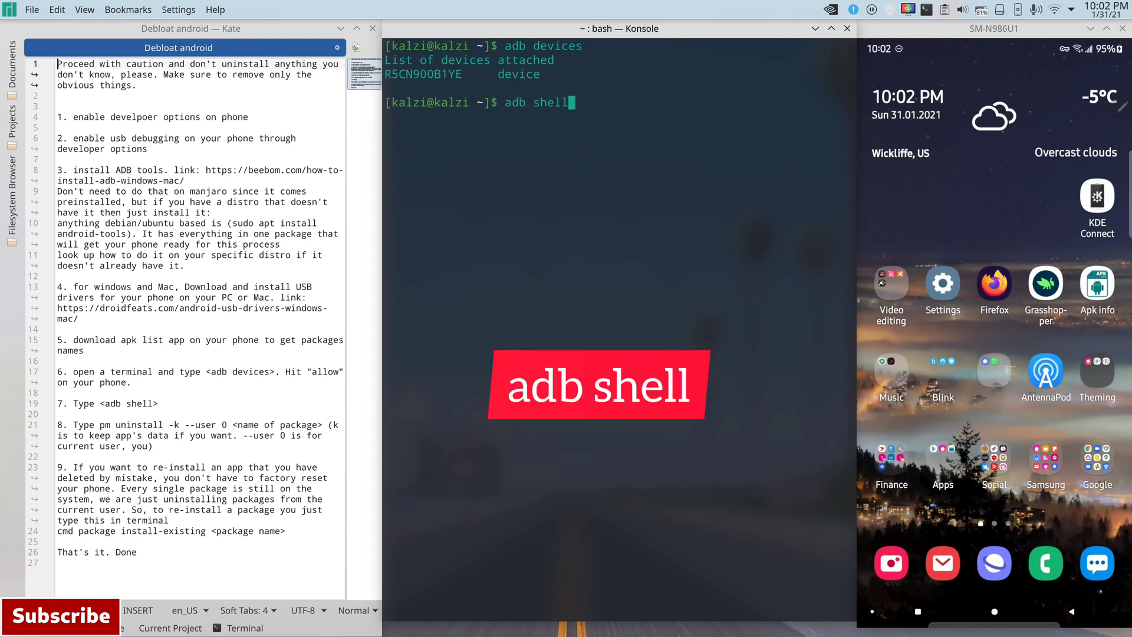
key(Return)
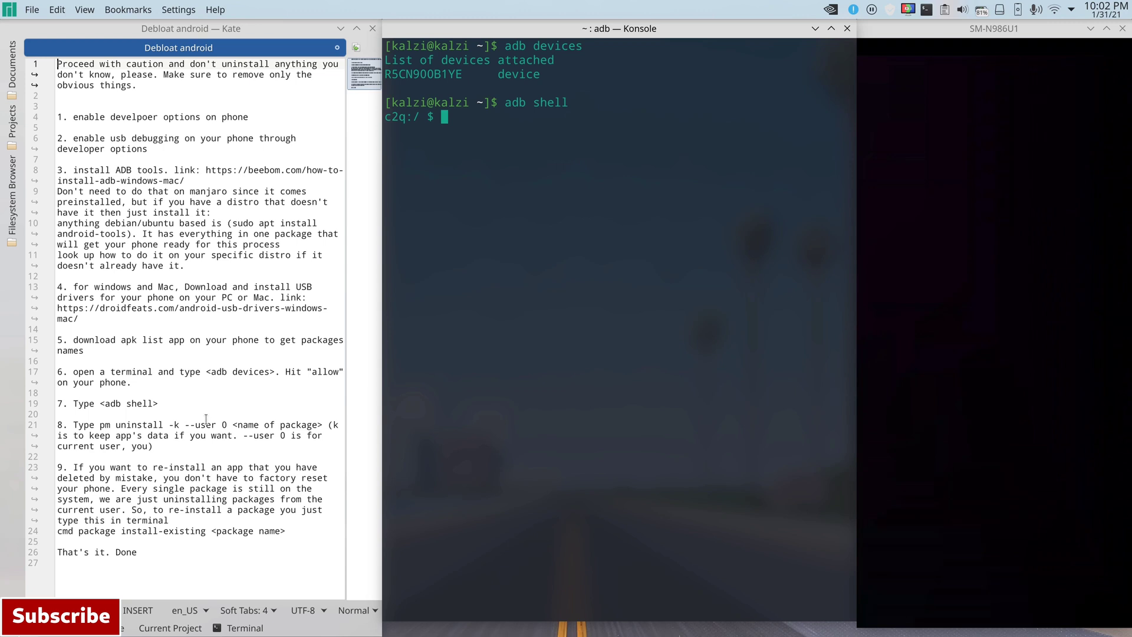
Copy 'pm uninstall -k --user 0' from line 21 of the notes onto the adb shell prompt
click(100, 425)
drag(123, 427, 226, 421)
key(ctrl+c)
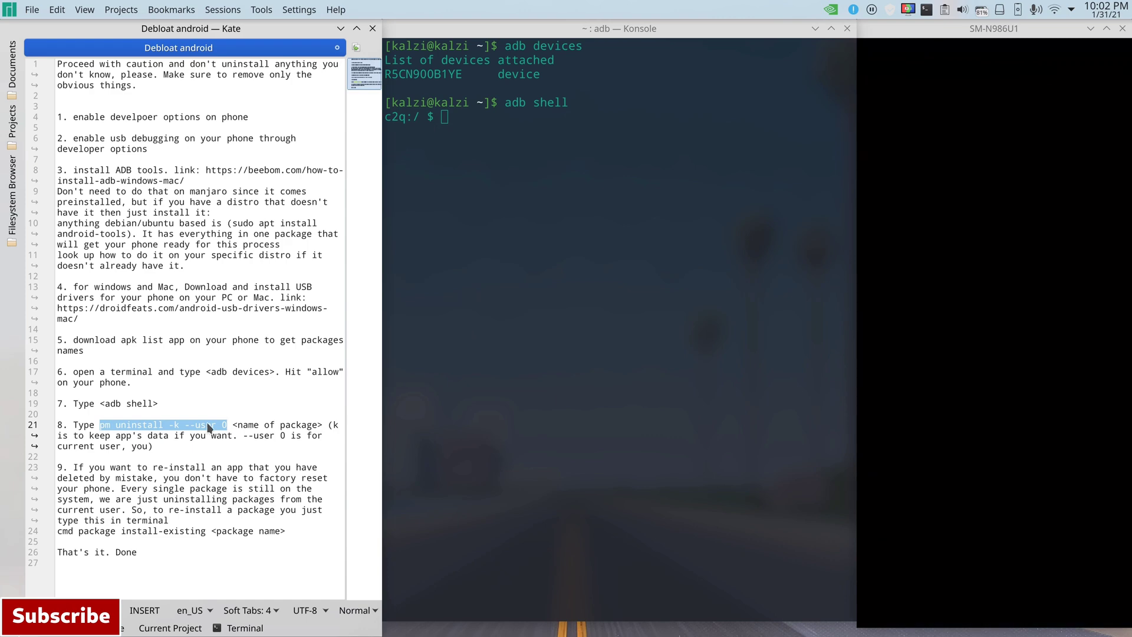
right_click(208, 424)
click(253, 454)
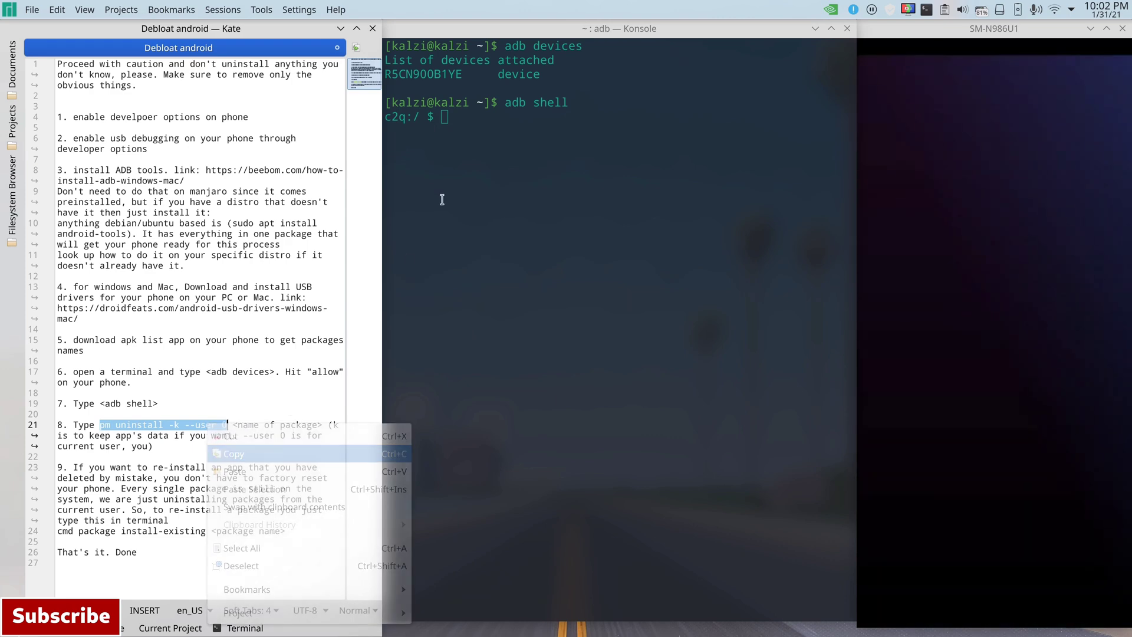
click(473, 134)
right_click(473, 134)
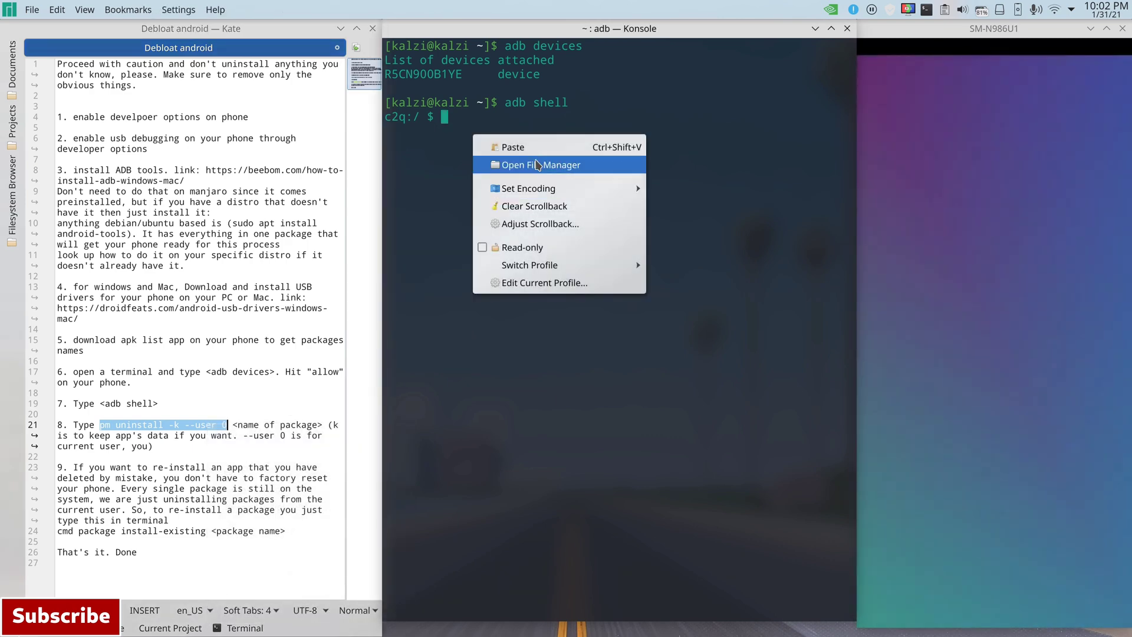
click(530, 149)
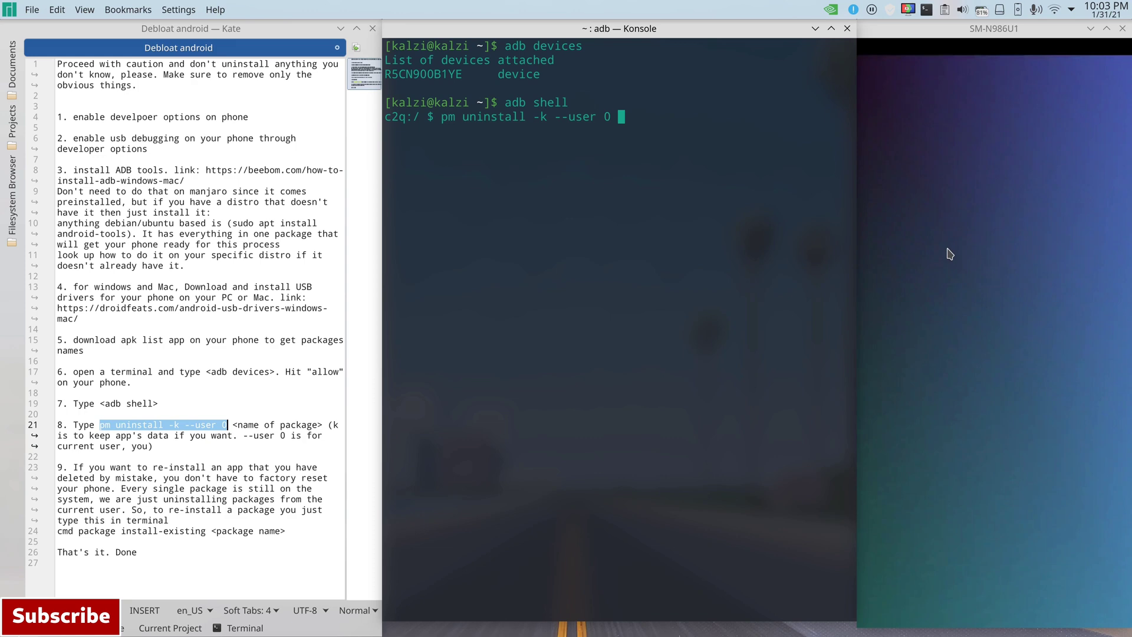
Filter the phone's APK Info app list by 'youtube' to reveal com.google.android.youtube
click(929, 183)
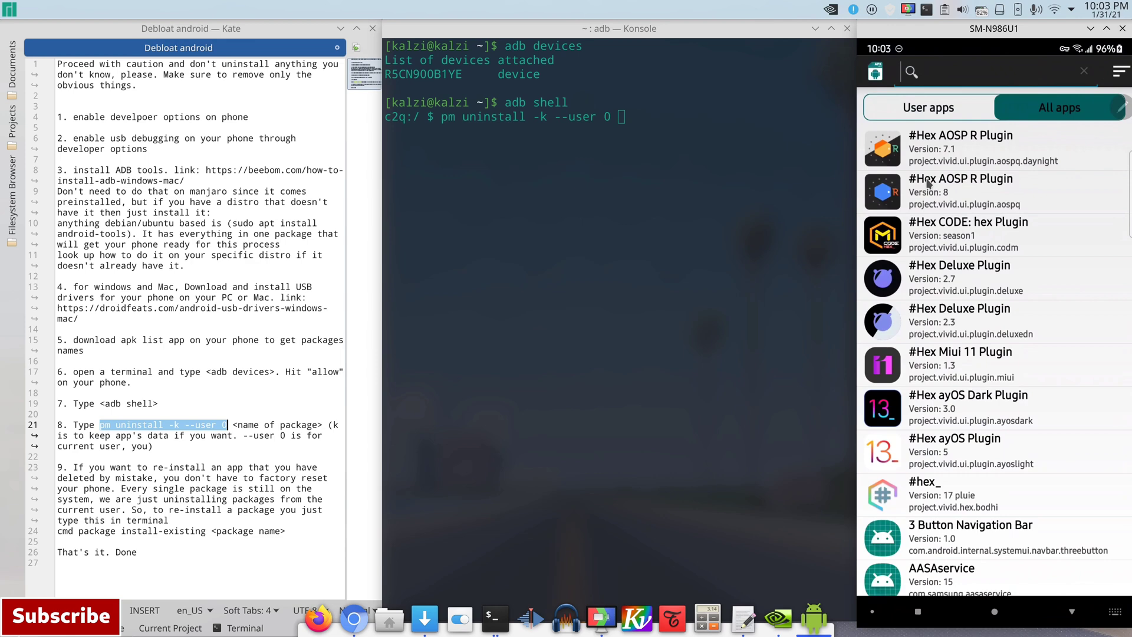
text(youtube)
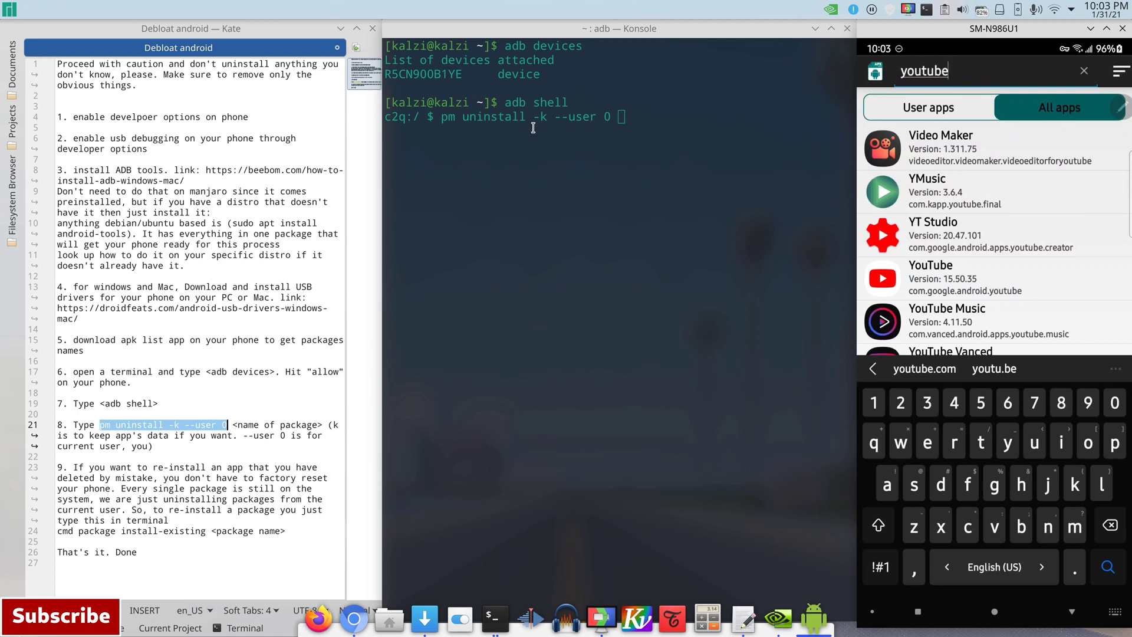
Complete the uninstall command with com.google.android.youtube and run it, getting Success
click(626, 117)
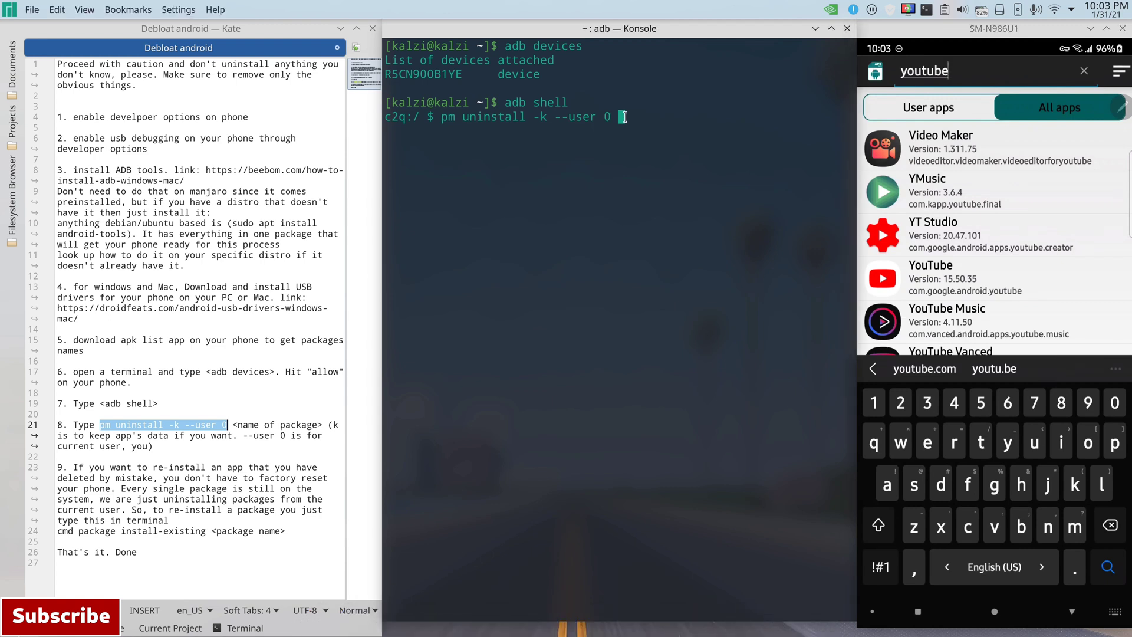
text(com.google.android.)
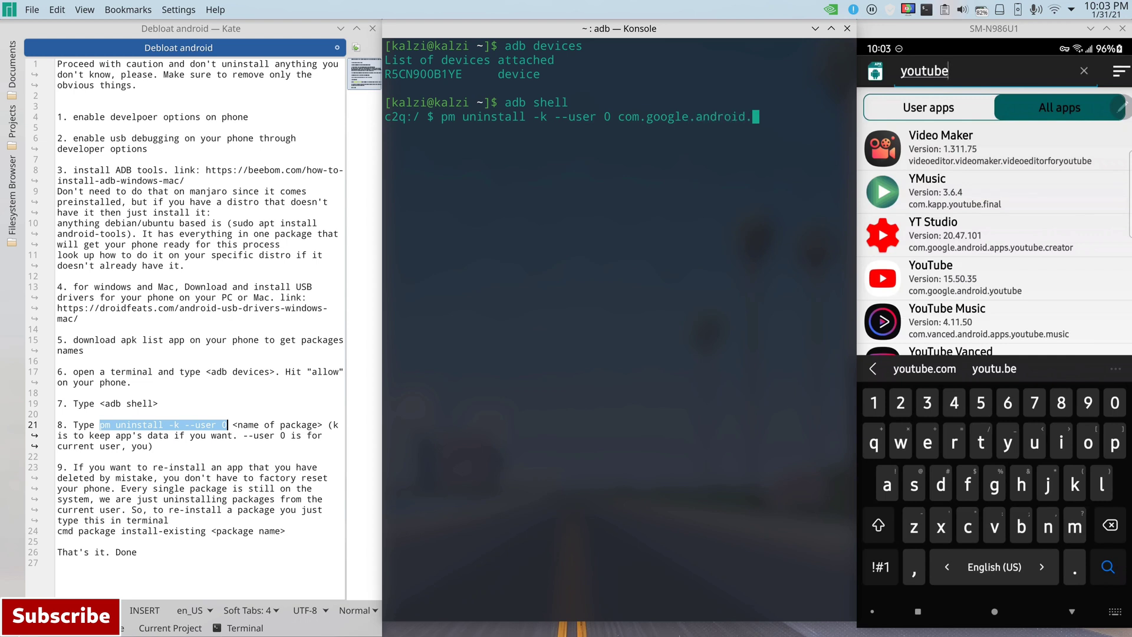
text(youtube)
key(Return)
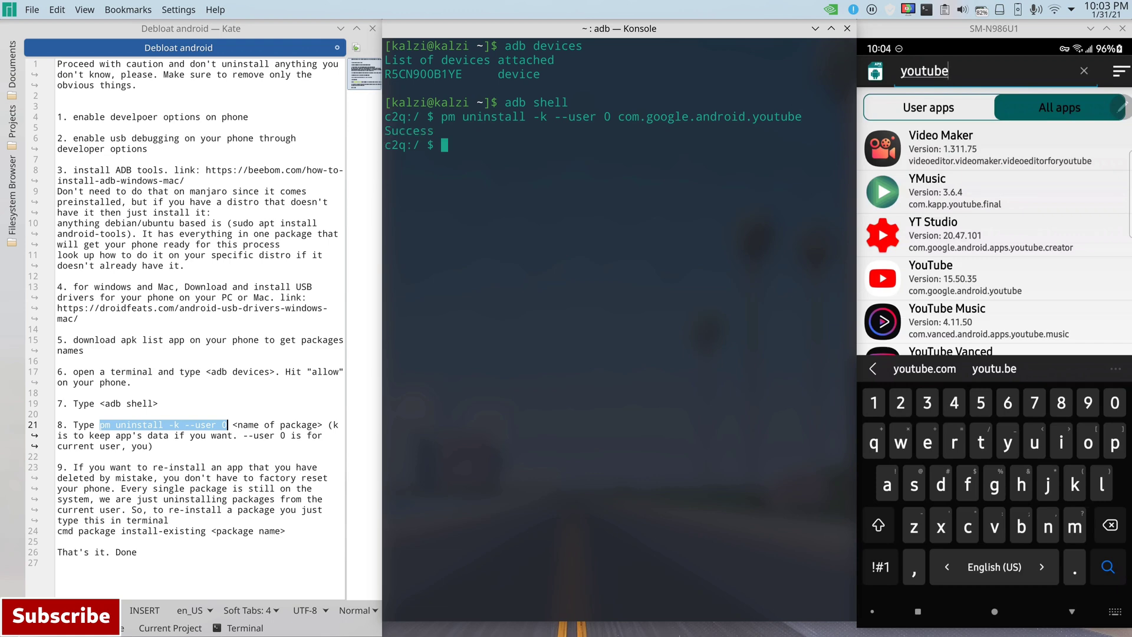
Send the mirrored phone from the APK Info list back to its home screen
key(alt+h)
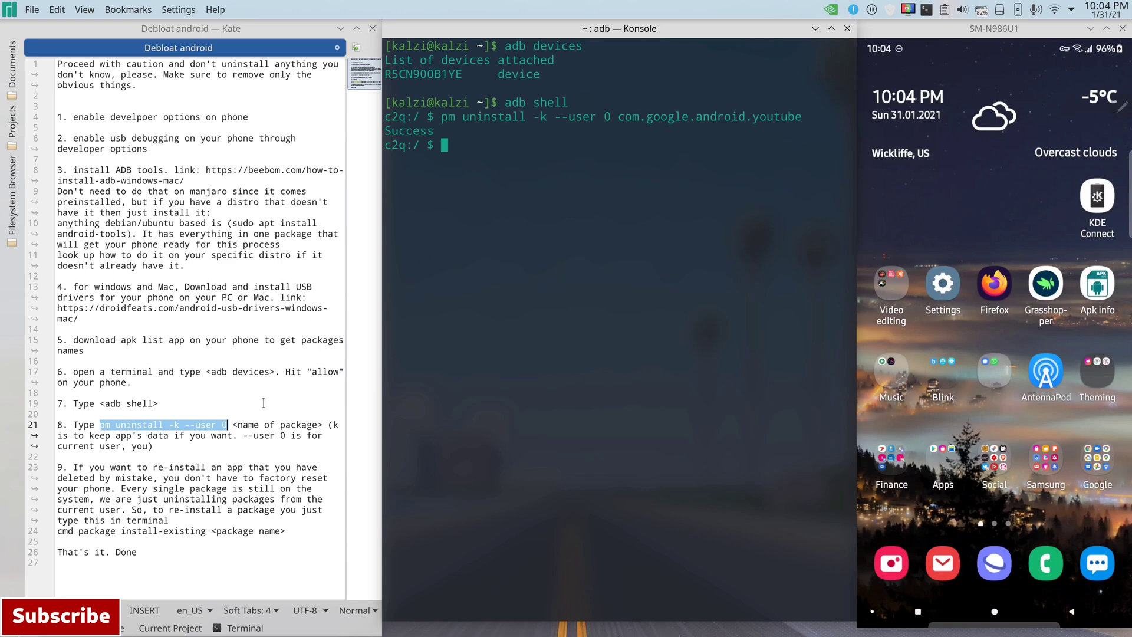
Paste 'cmd package install-existing' from notes line 24 into Konsole and append com.google.android.youtube
drag(57, 530, 205, 532)
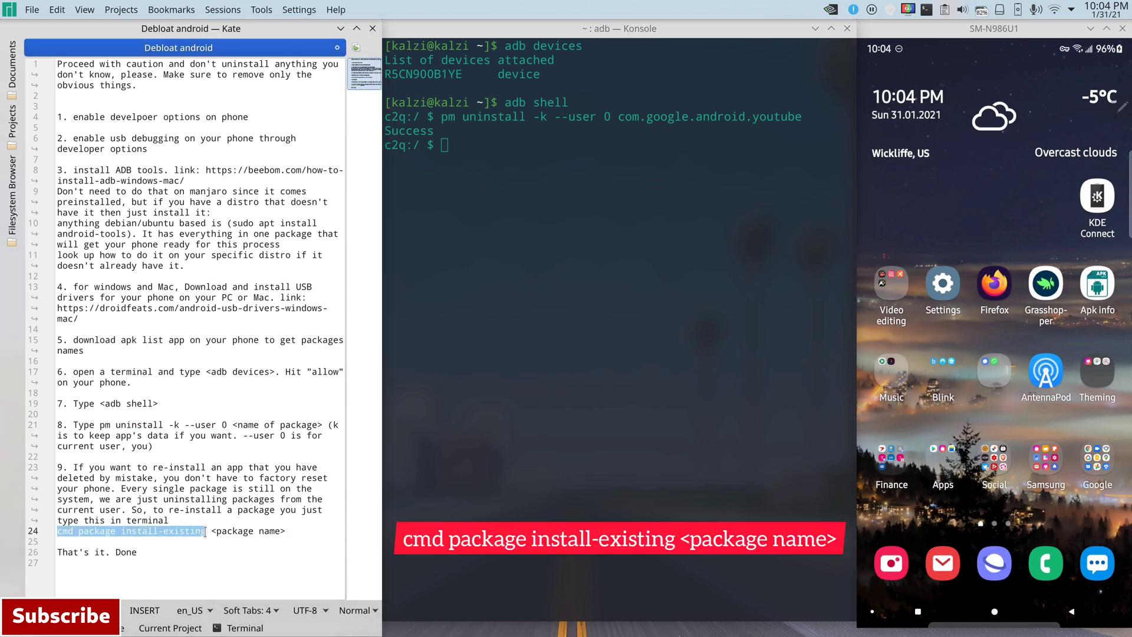
right_click(205, 532)
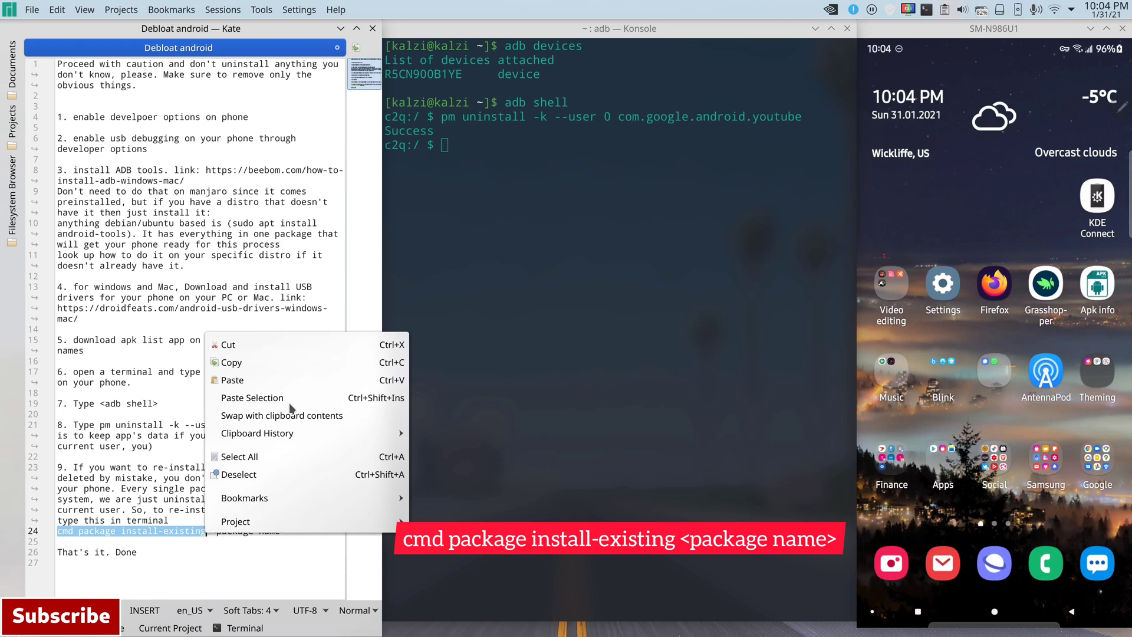
click(317, 361)
right_click(482, 159)
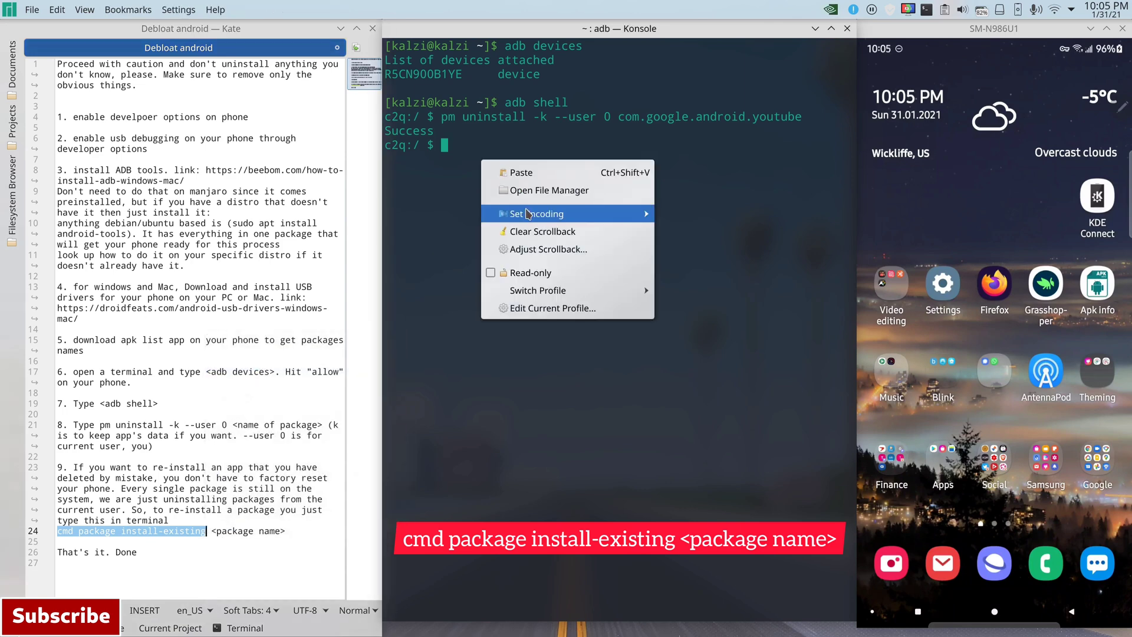
click(539, 177)
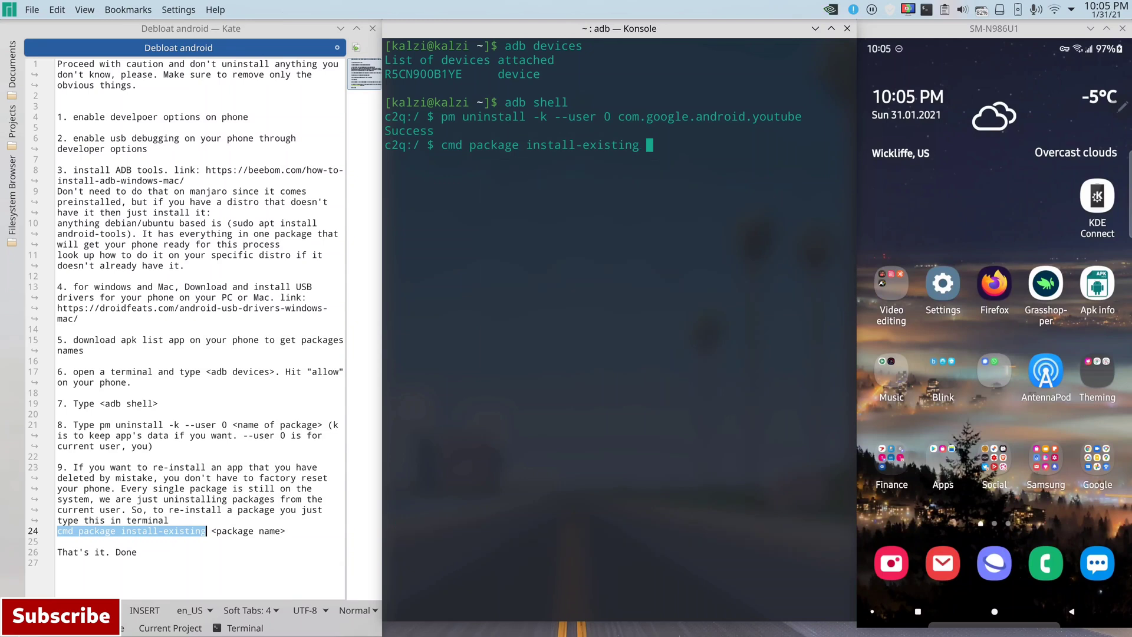
text(com.google.android.yo)
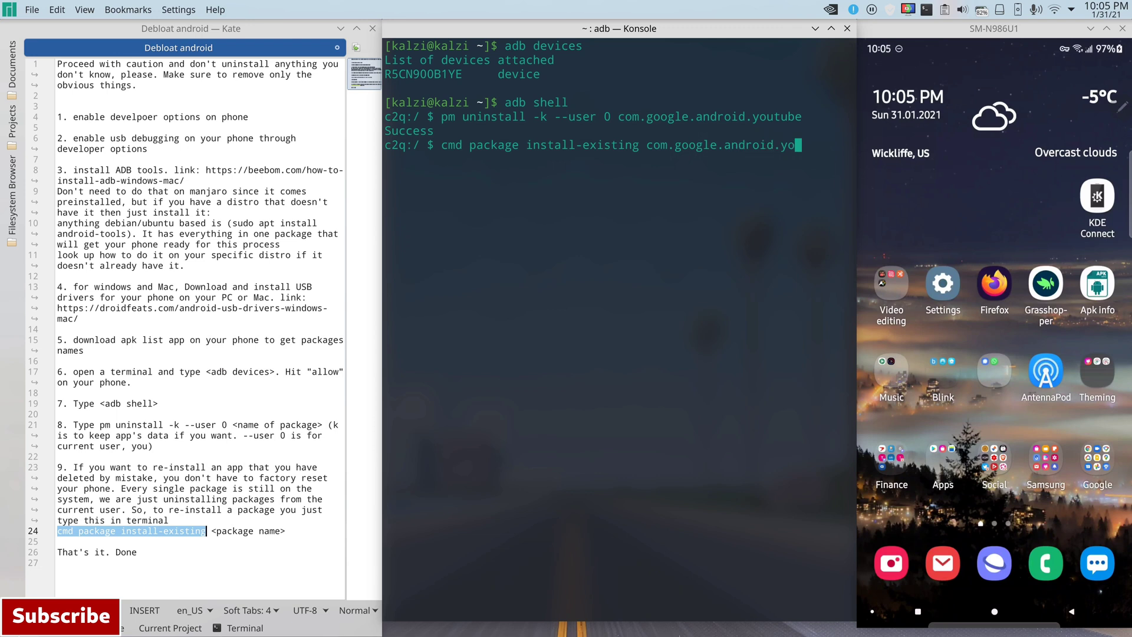
text(utube)
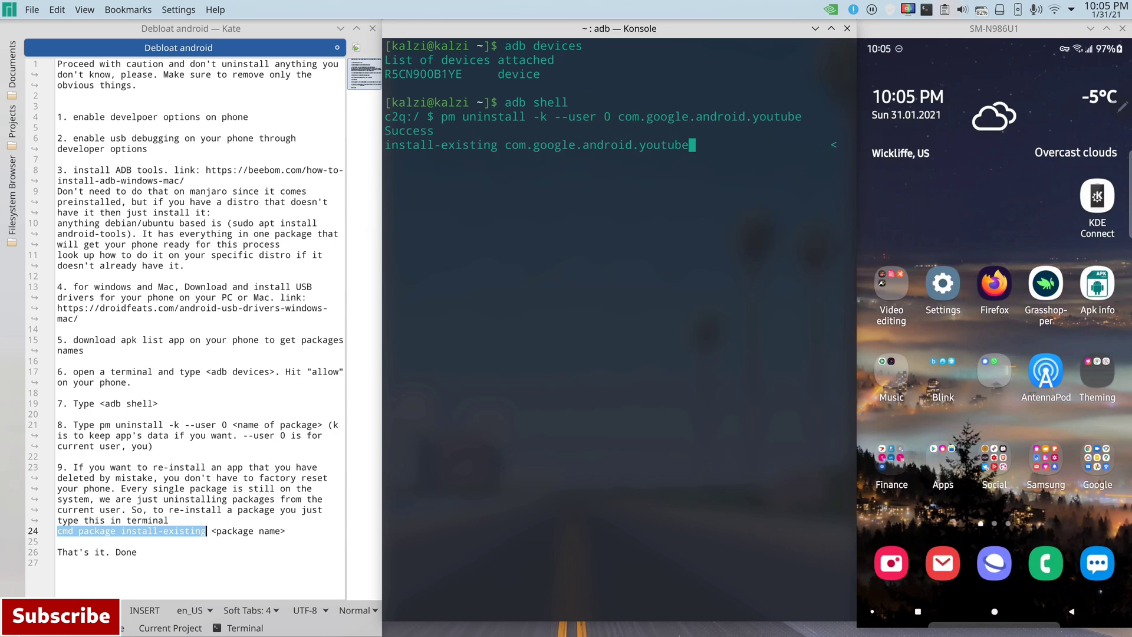
Run 'cmd package install-existing com.google.android.youtube' to restore YouTube for user 0
key(Return)
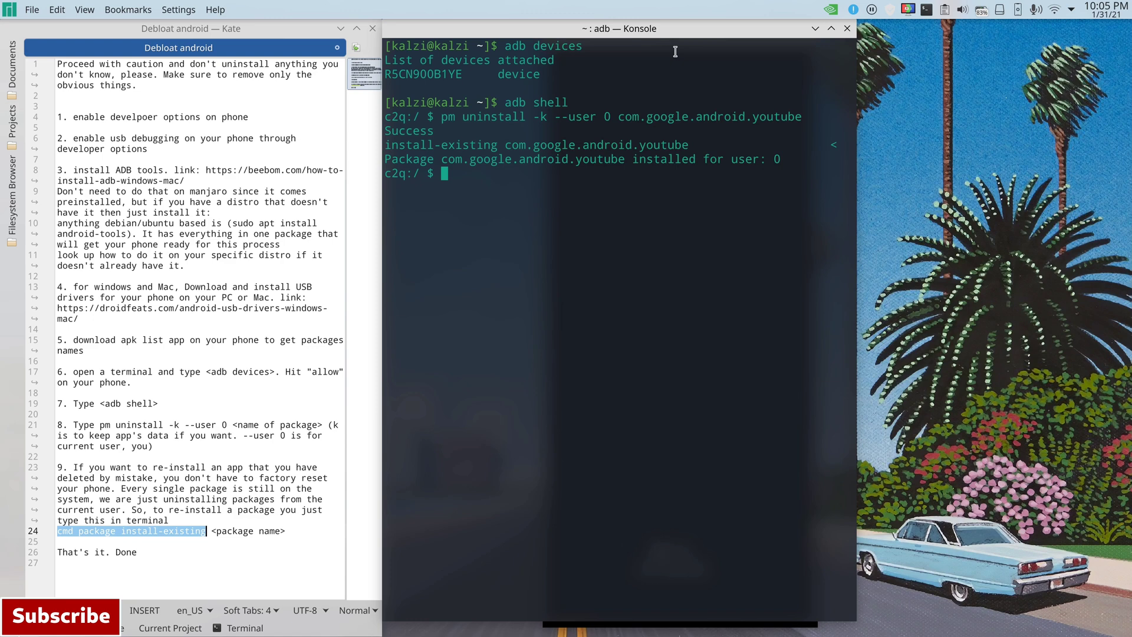
Minimize Konsole, move the phone mirror aside, and raise the adb terminal showing YouTube reinstalled
click(815, 29)
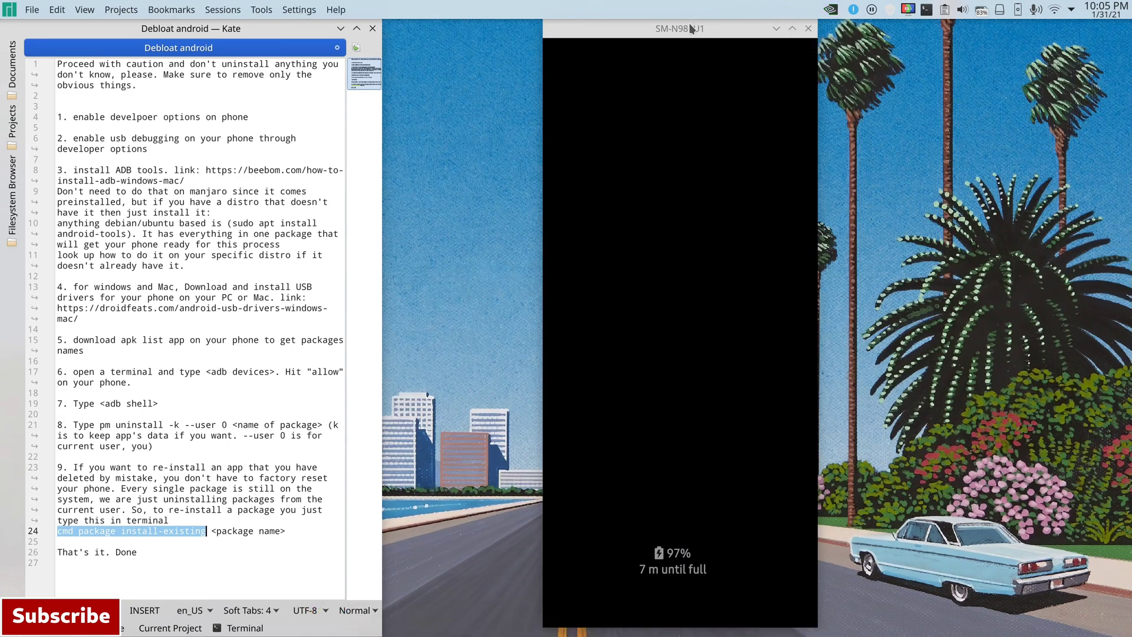
drag(698, 24, 1004, 25)
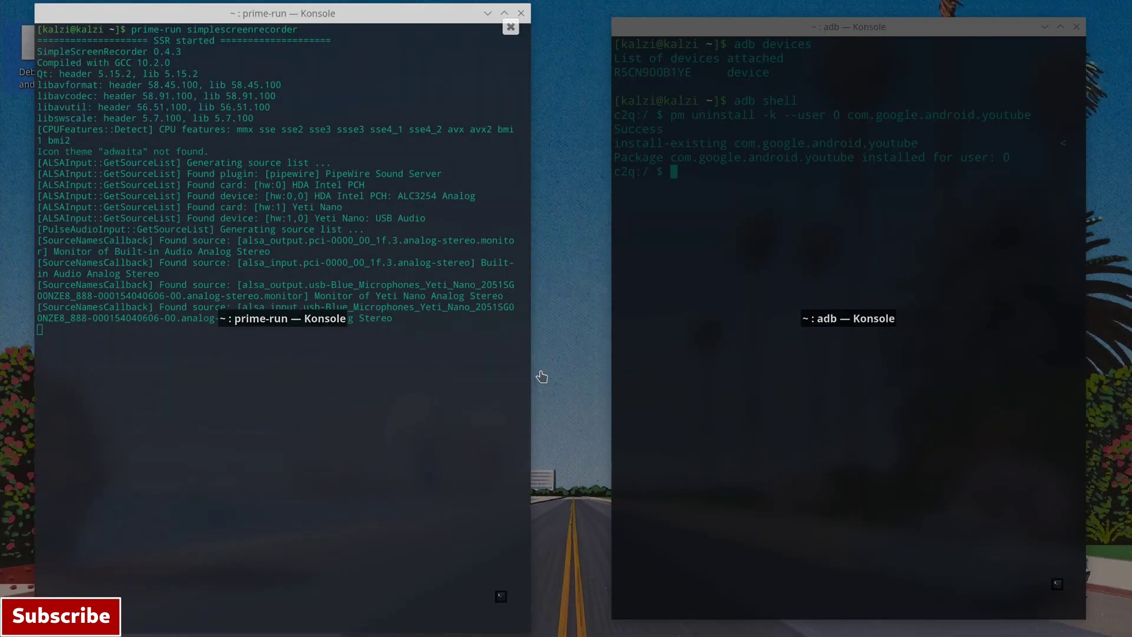
click(675, 358)
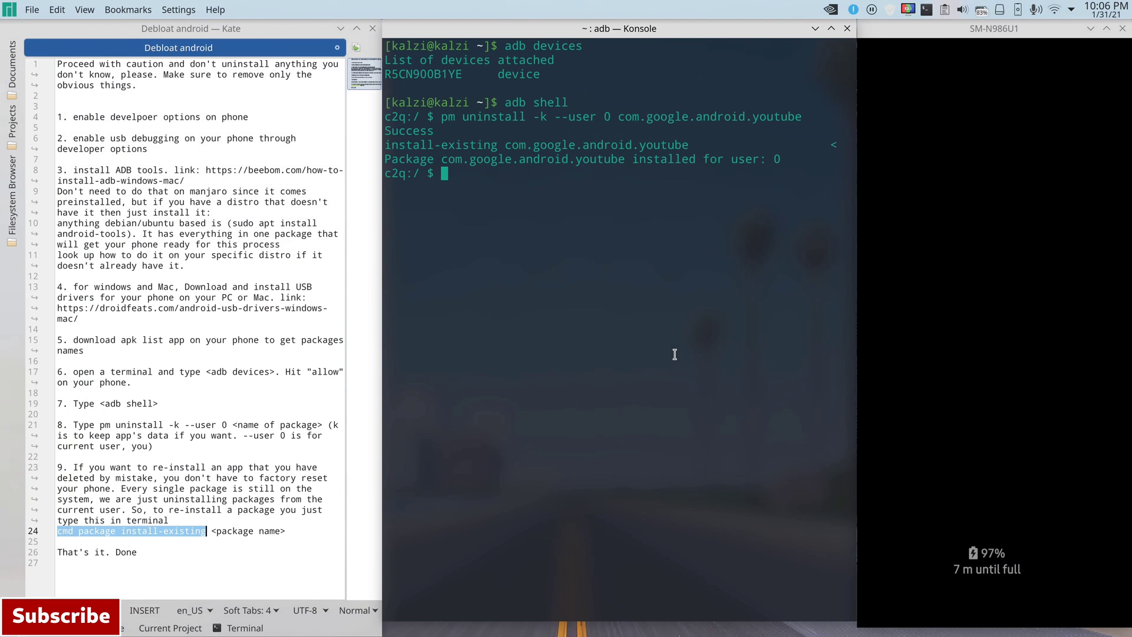